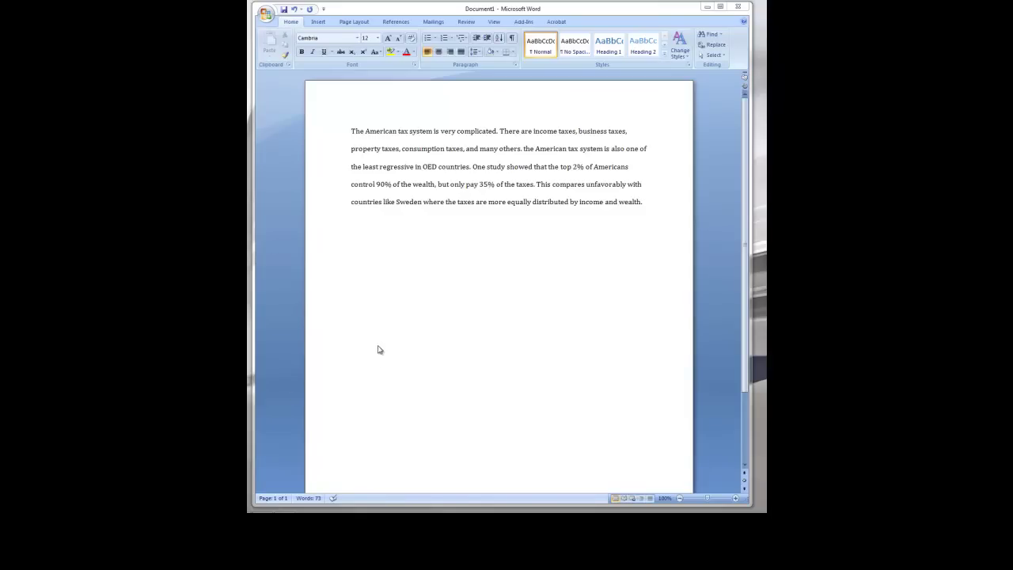
- Check the three American tax sources in Firefox's Zotero library, then minimize Firefox
{"action": "mouse_move", "coordinate": [283, 504]}
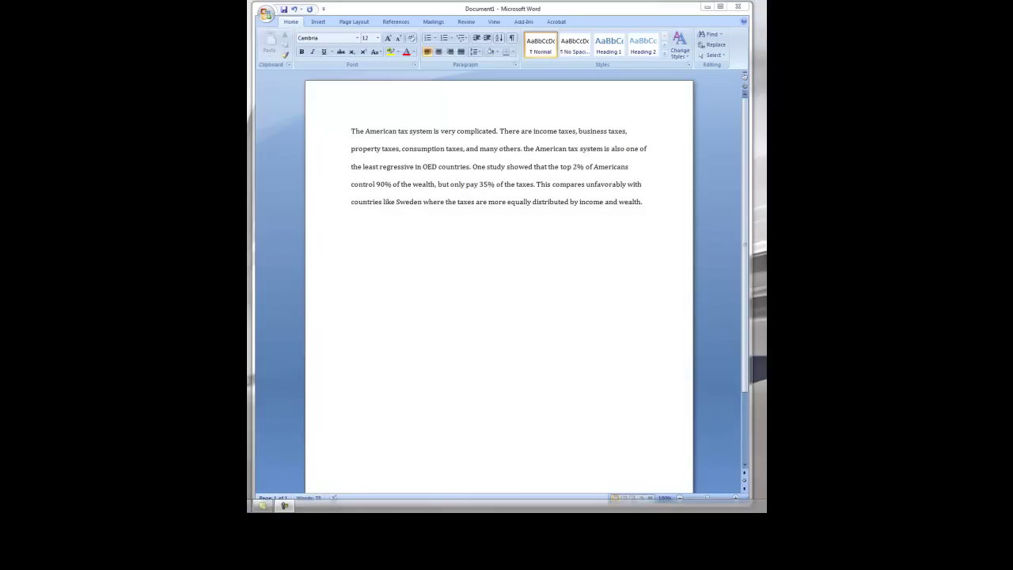
{"action": "left_click", "coordinate": [285, 505]}
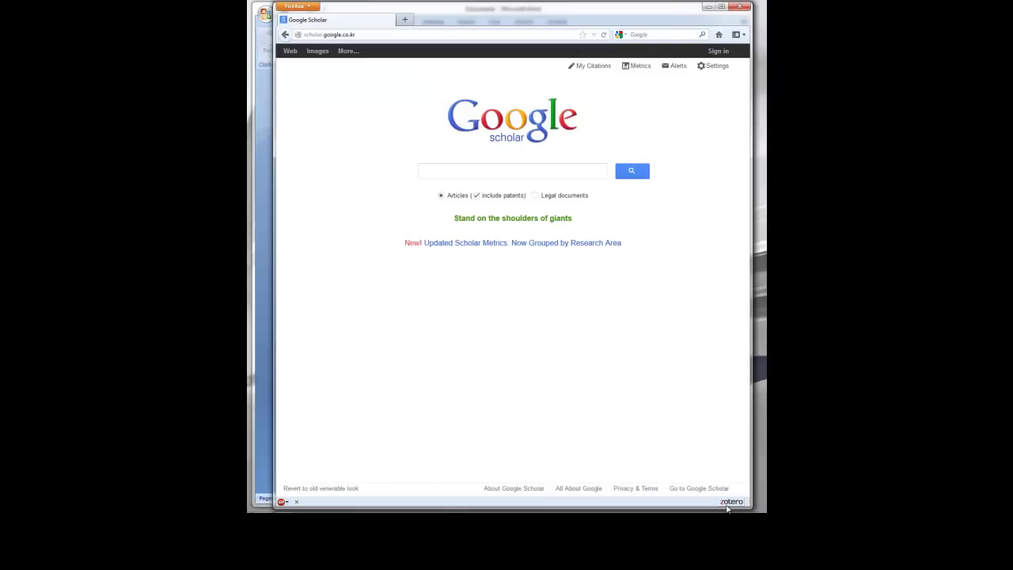
{"action": "left_click", "coordinate": [728, 502]}
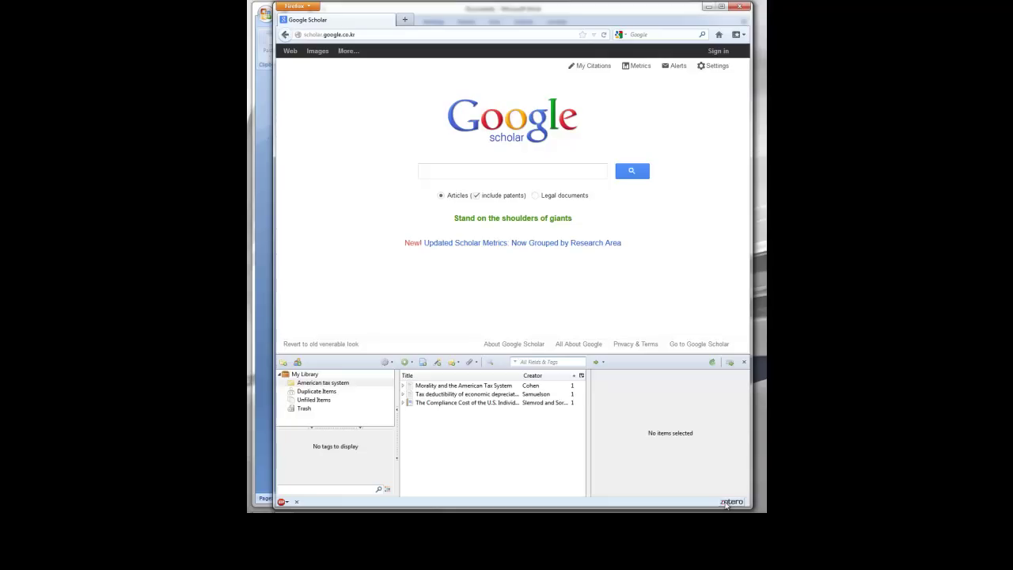
{"action": "left_click", "coordinate": [744, 362]}
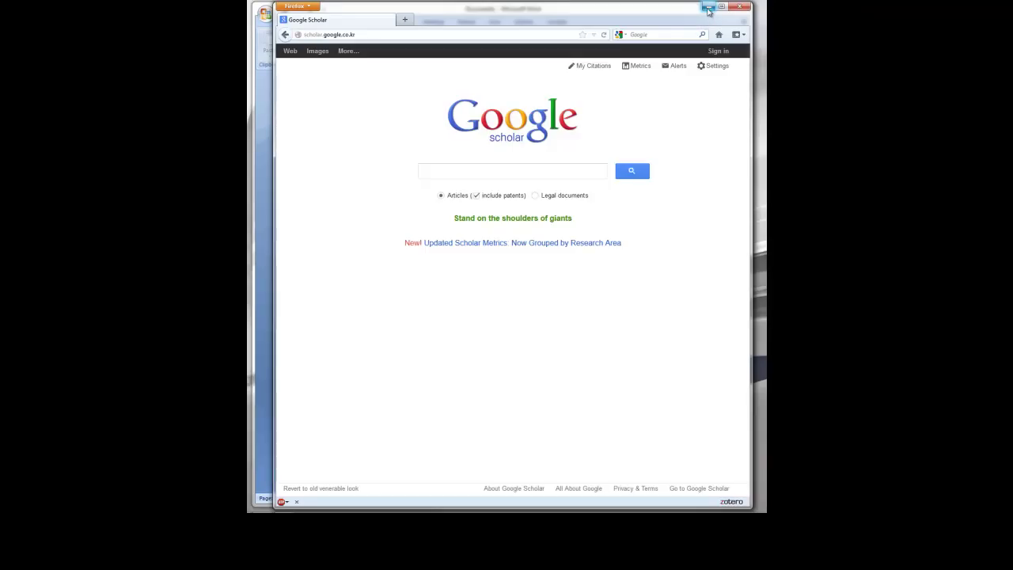
{"action": "left_click", "coordinate": [708, 8]}
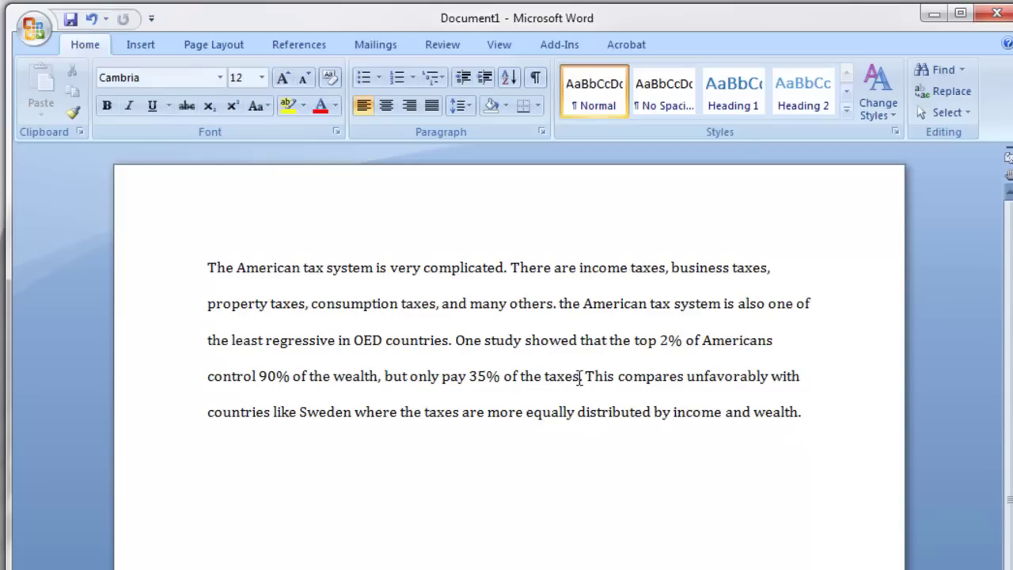
- Place the cursor after "35% of the taxes." and show the Zotero toolbar on Add-Ins
{"action": "left_click", "coordinate": [583, 377]}
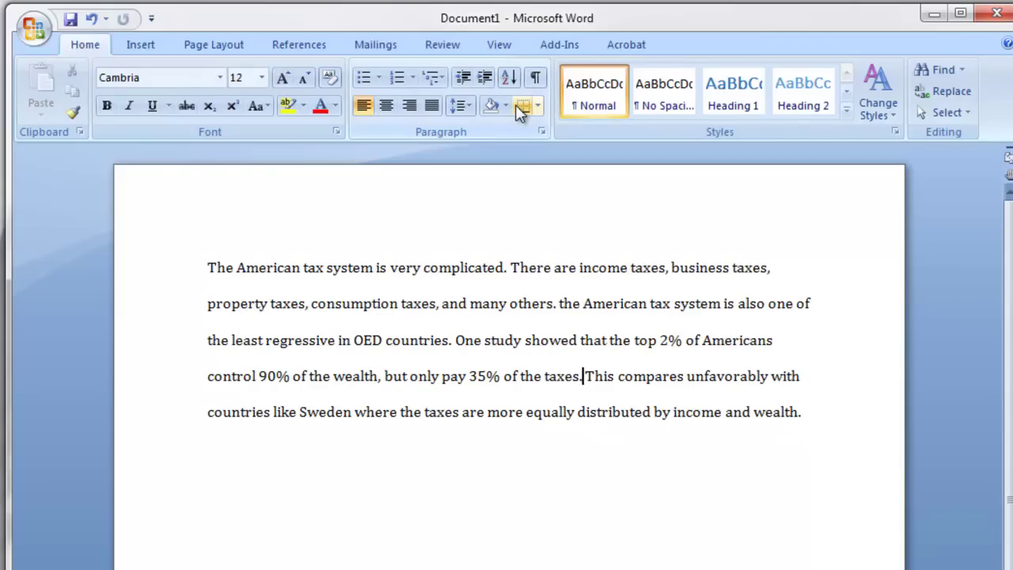
{"action": "left_click", "coordinate": [552, 49]}
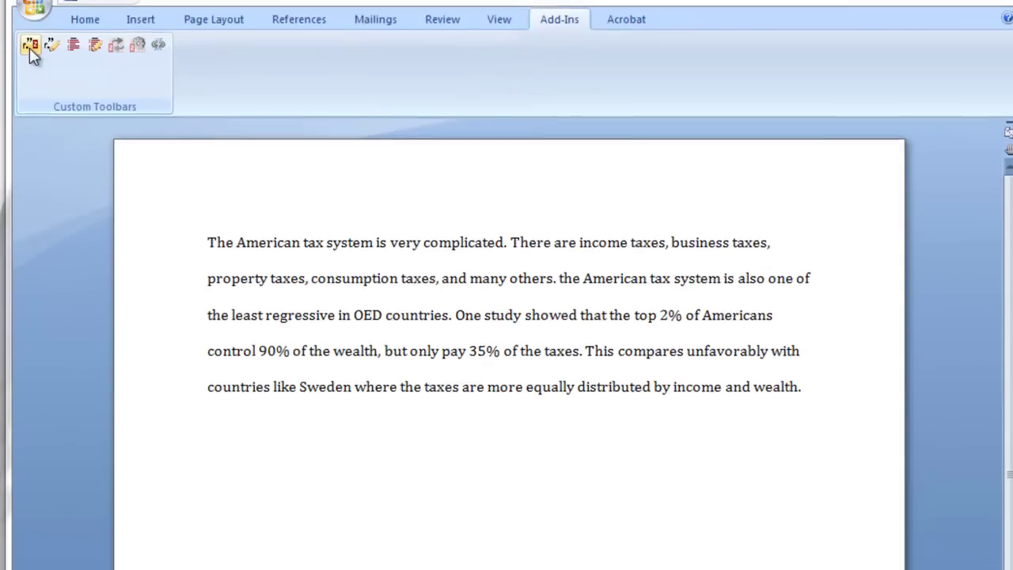
- Choose American Psychological Association 6th Edition as the document's Zotero citation style
{"action": "left_click", "coordinate": [29, 48]}
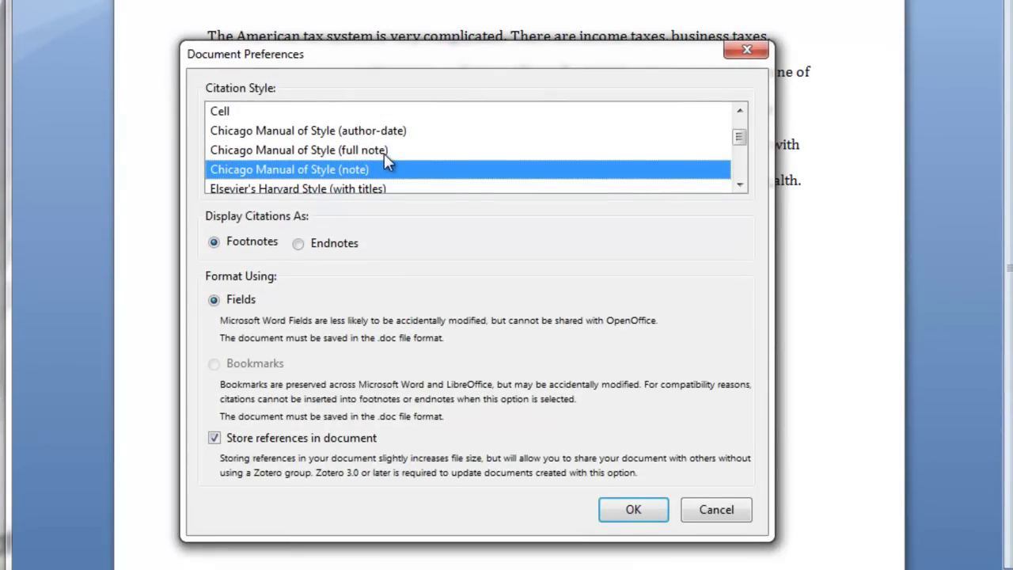
{"action": "scroll", "coordinate": [404, 182], "scroll_direction": "up", "scroll_amount": 1}
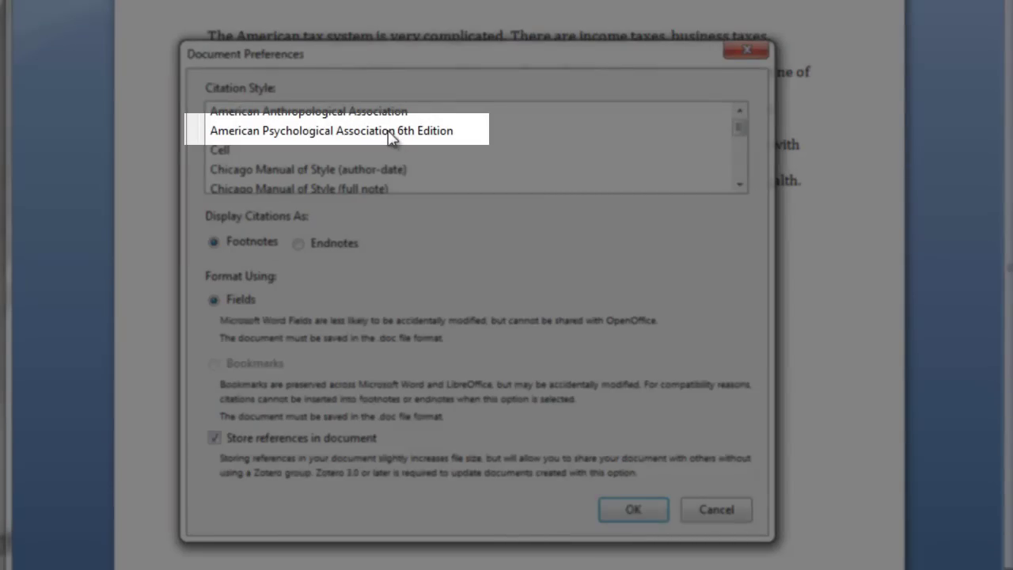
{"action": "left_click", "coordinate": [388, 133]}
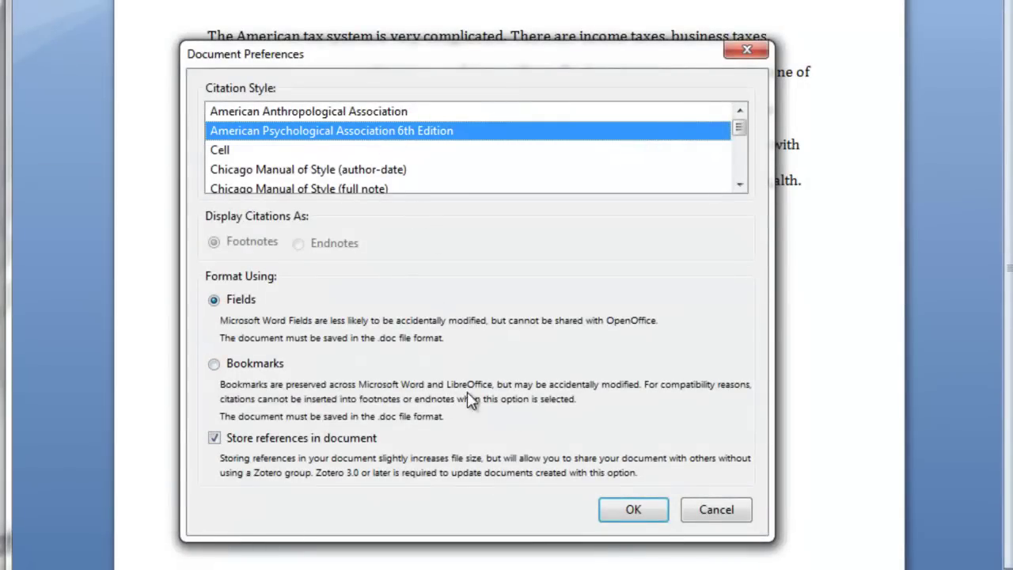
{"action": "left_click", "coordinate": [633, 510]}
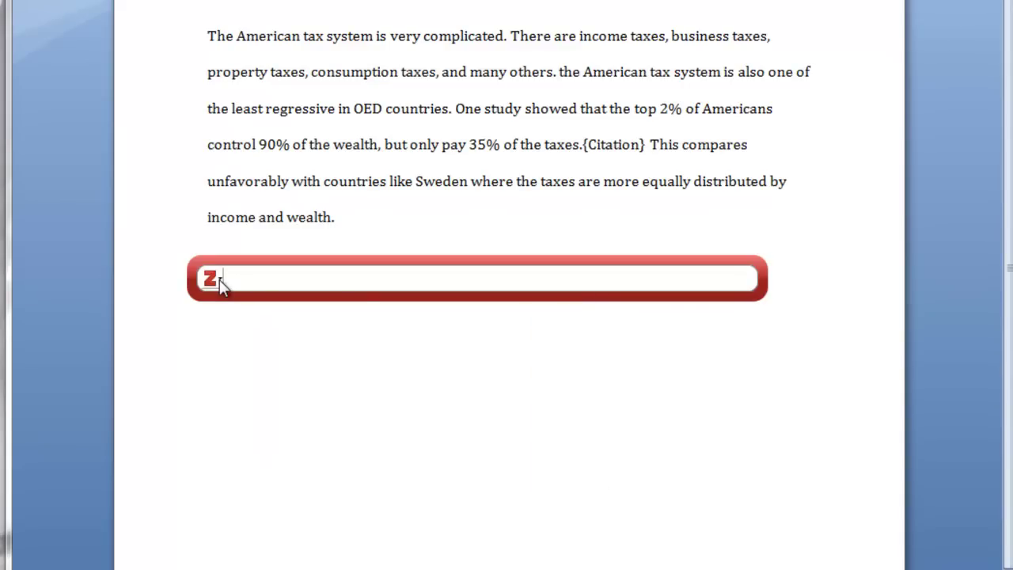
- Insert the Cohen citation in Classic View with locator Page, giving (Cohen, 1965)
{"action": "left_click", "coordinate": [220, 279]}
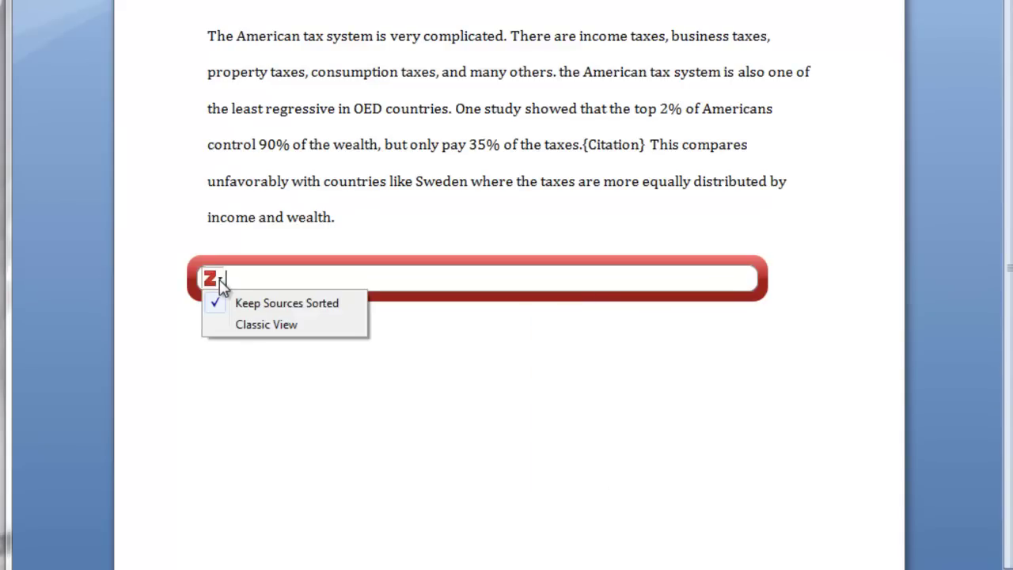
{"action": "left_click", "coordinate": [243, 325]}
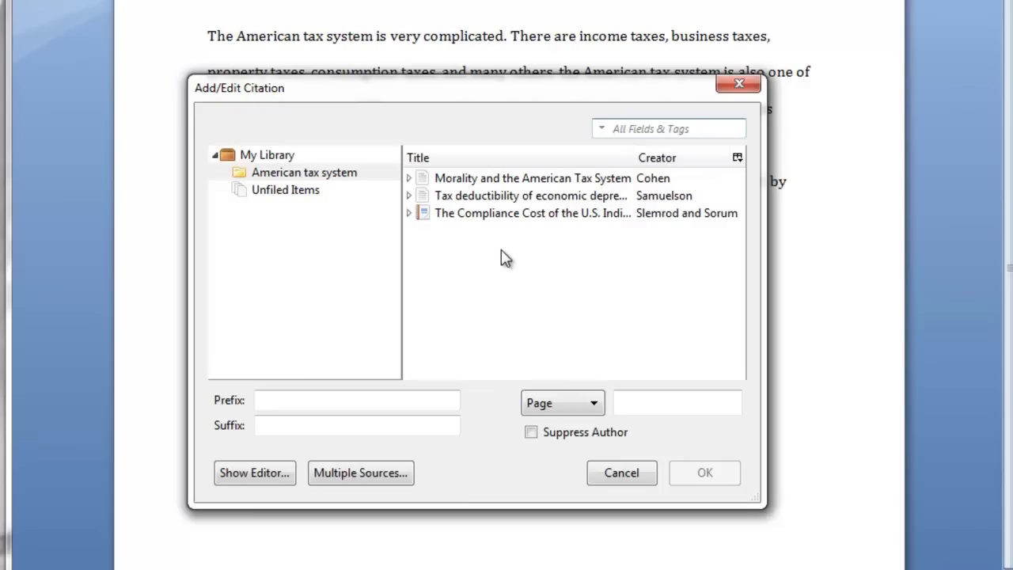
{"action": "left_click", "coordinate": [506, 181]}
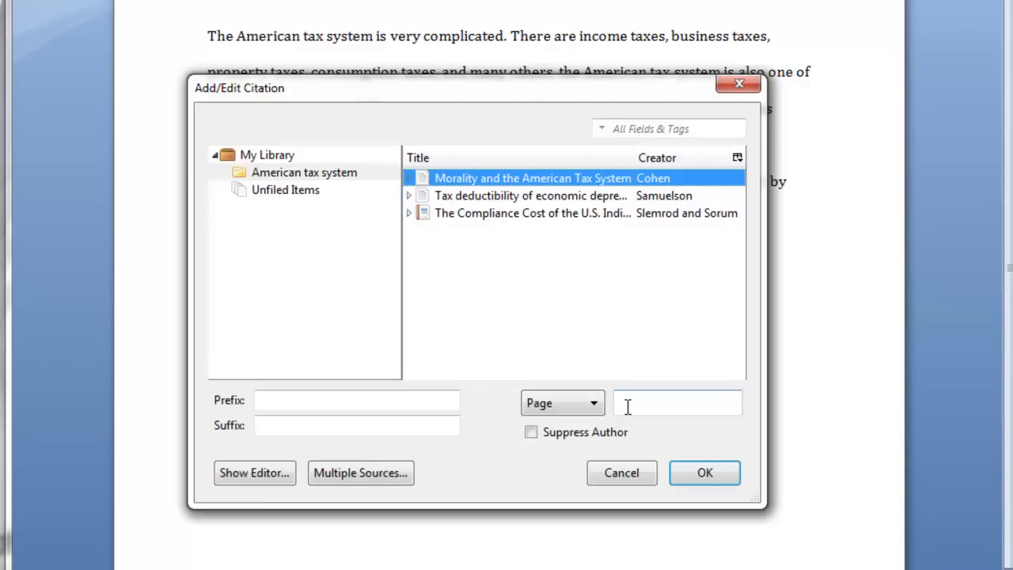
{"action": "left_click", "coordinate": [594, 405]}
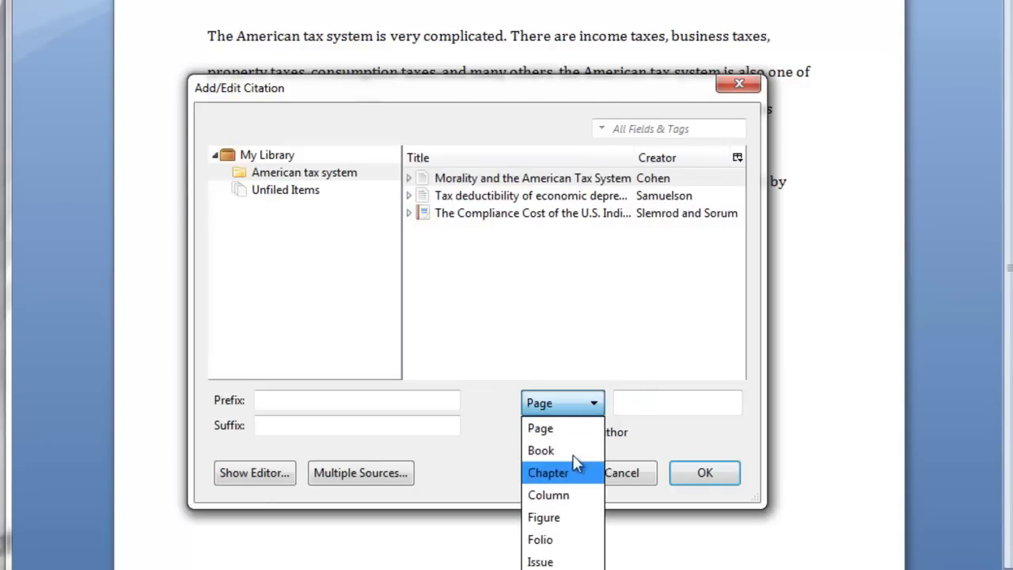
{"action": "left_click", "coordinate": [588, 411]}
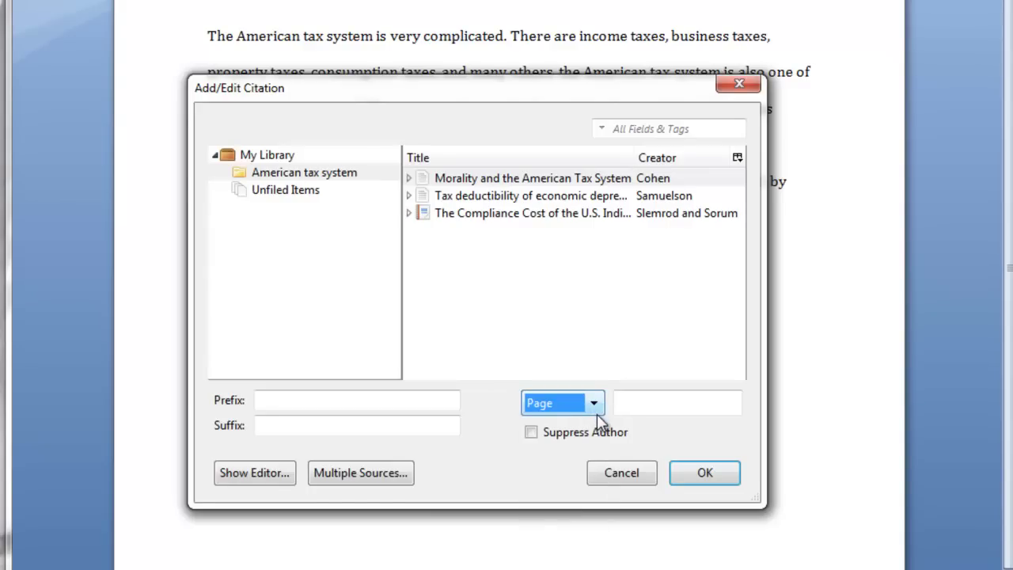
{"action": "left_click", "coordinate": [703, 478]}
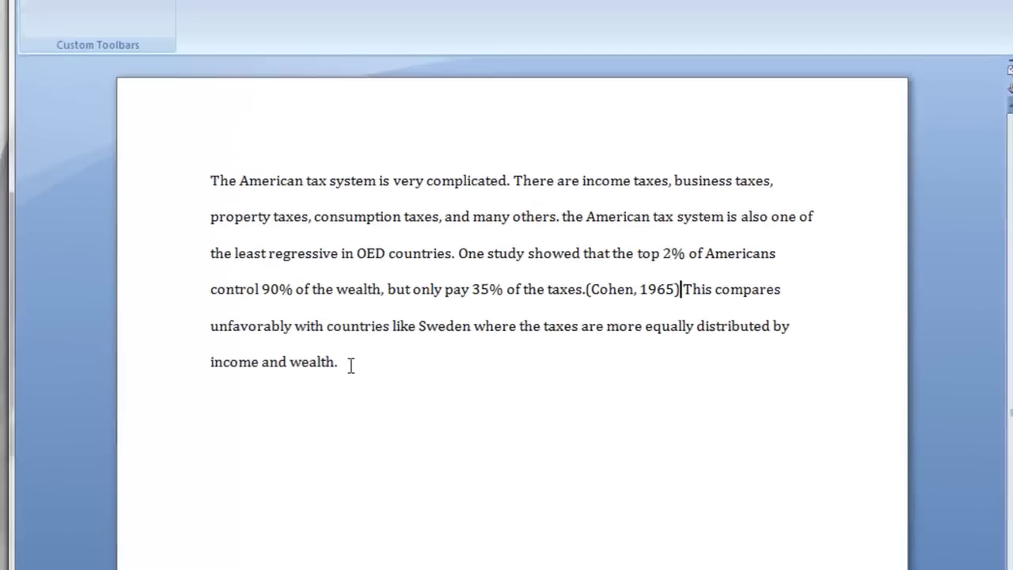
- Append "There is a morality issue of taxation as well." after "wealth."
{"action": "left_click", "coordinate": [351, 220]}
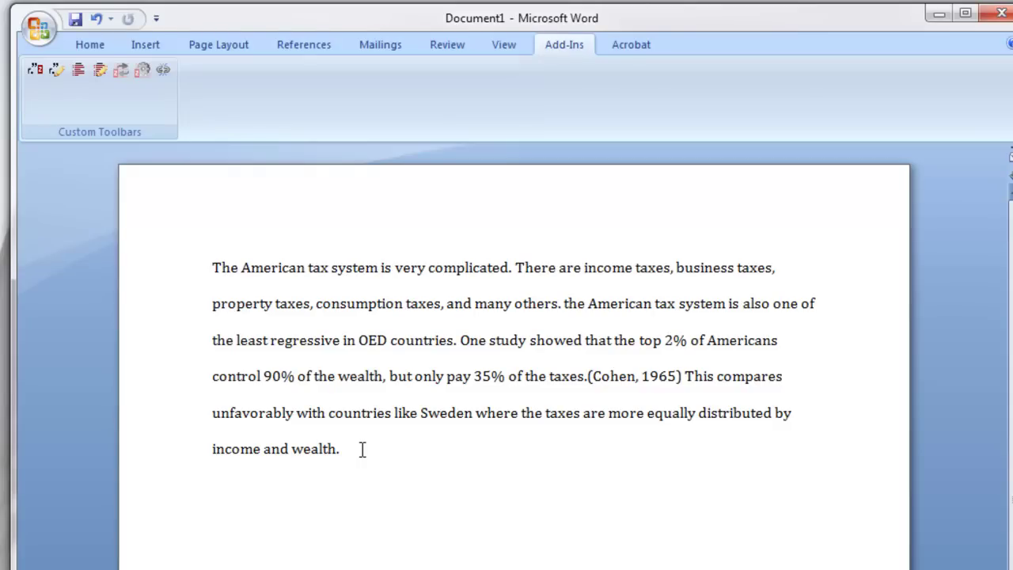
{"action": "type", "text": "There is a morality issue of taxation"}
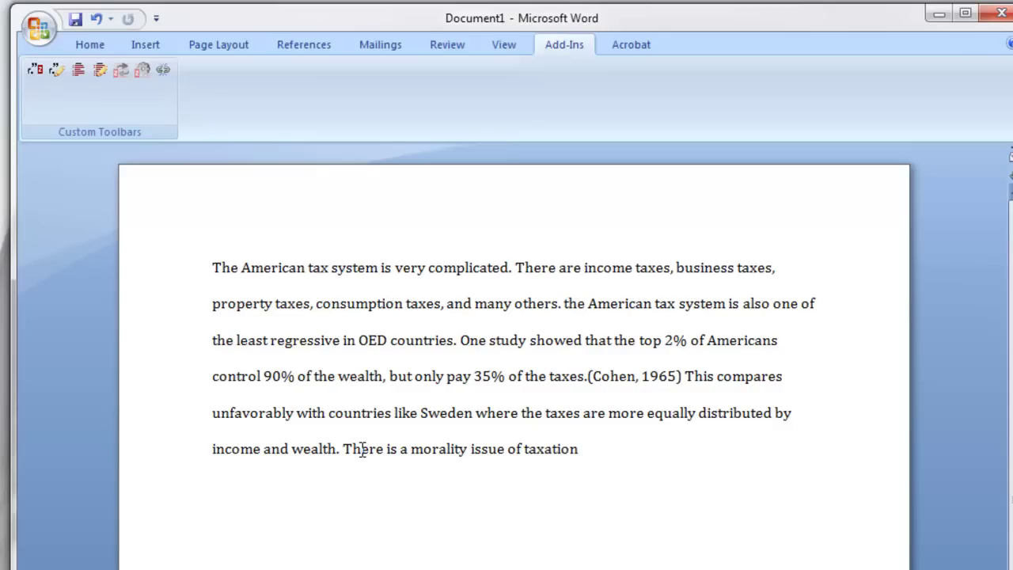
{"action": "type", "text": " as well."}
- Insert a combined citation (Samuelson, 1964; Slemrod & Sorum, 1985) using Classic View's multiple-sources list
{"action": "left_click", "coordinate": [36, 71]}
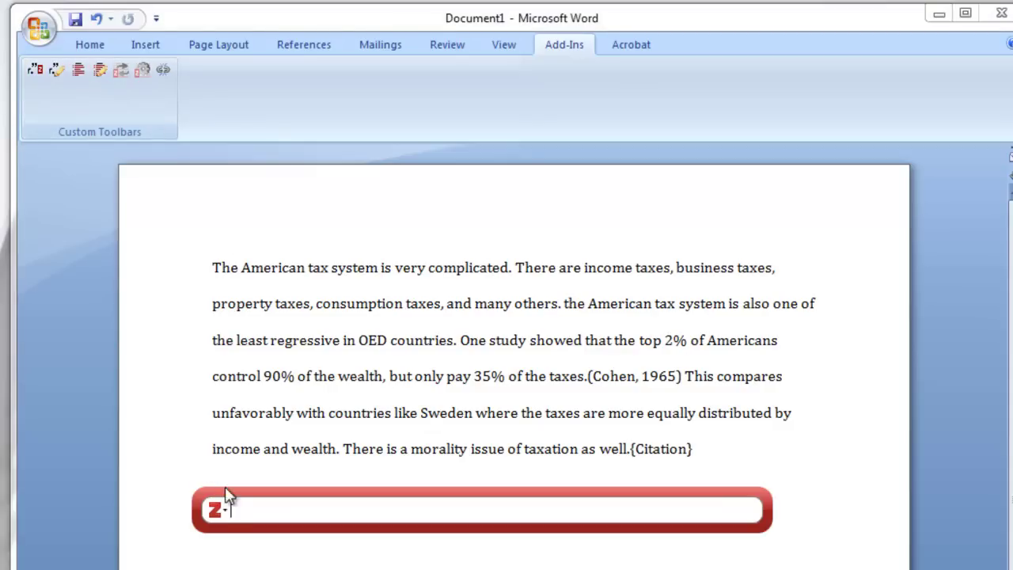
{"action": "left_click", "coordinate": [217, 512]}
{"action": "left_click", "coordinate": [247, 557]}
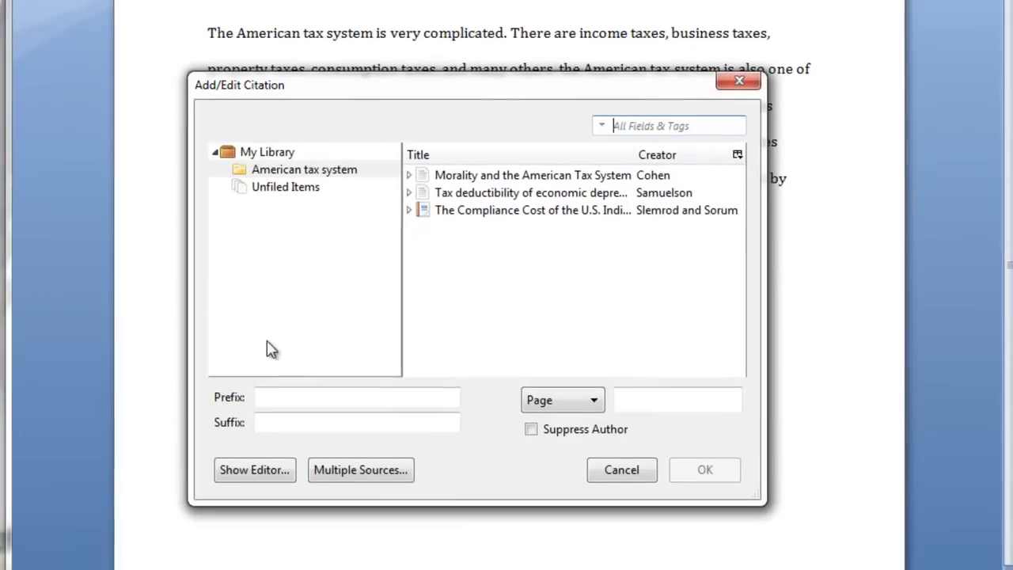
{"action": "left_click", "coordinate": [357, 467]}
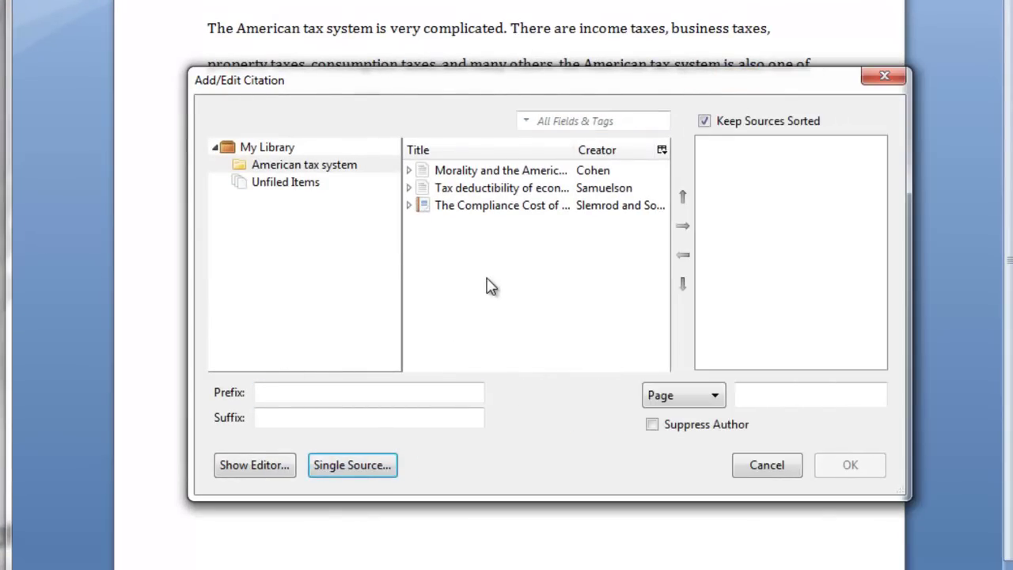
{"action": "left_click", "coordinate": [497, 194]}
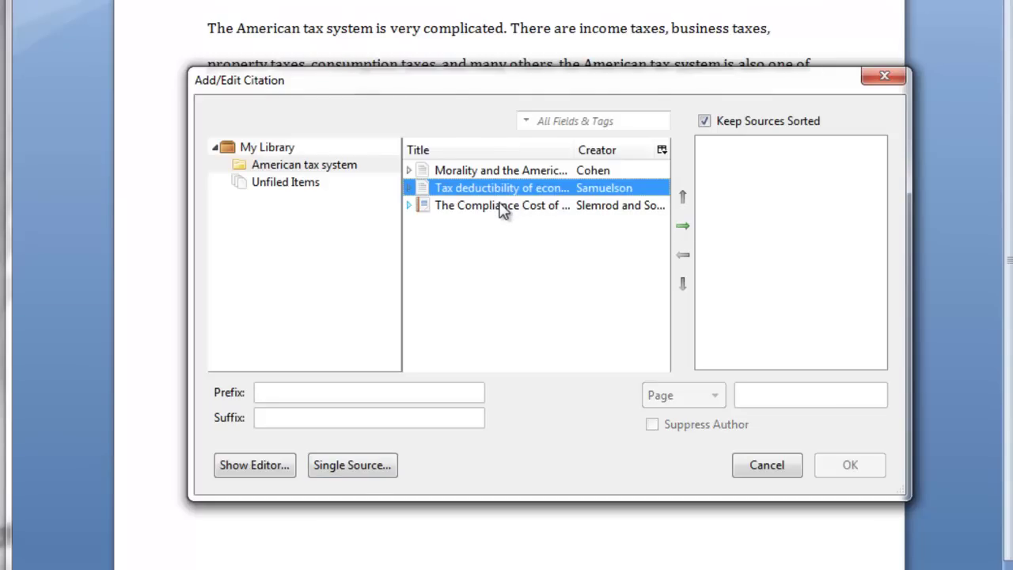
{"action": "left_click", "coordinate": [500, 206]}
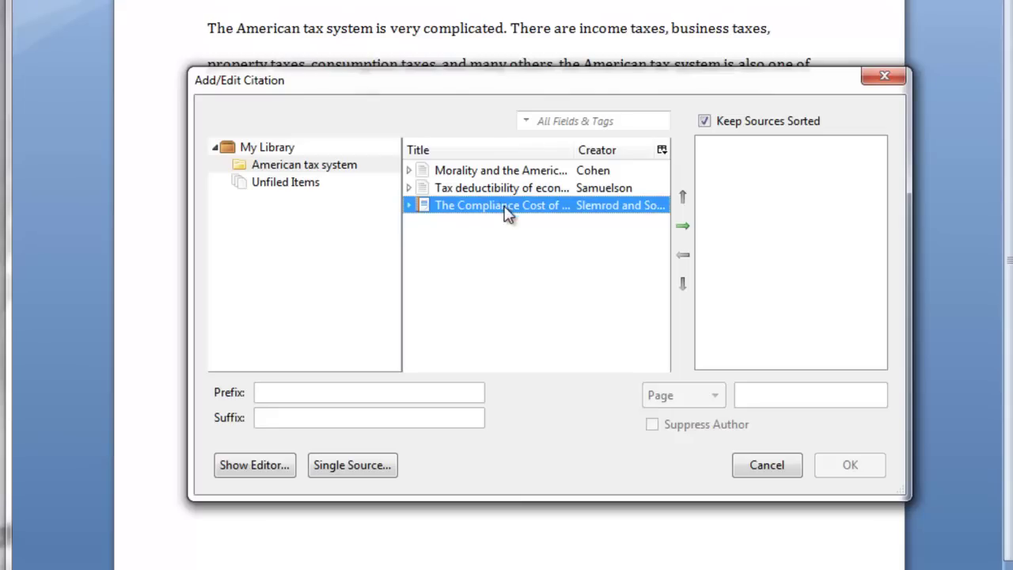
{"action": "left_click", "coordinate": [682, 227]}
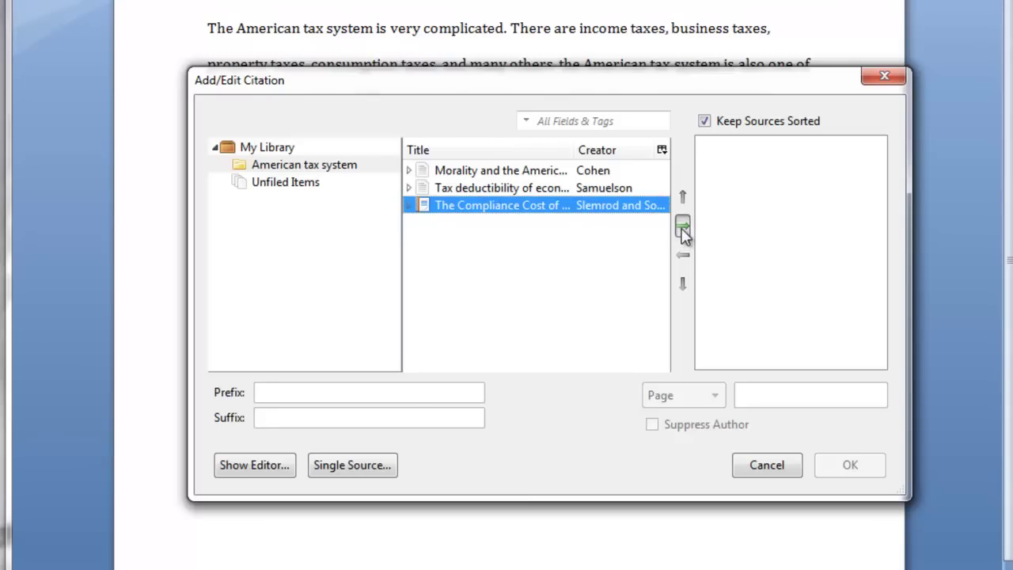
{"action": "left_click", "coordinate": [525, 190]}
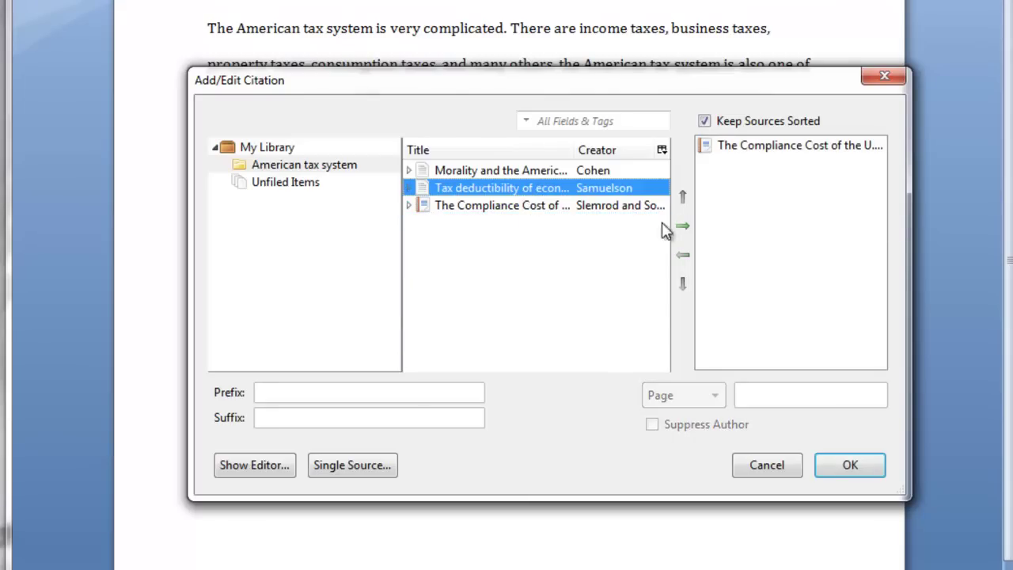
{"action": "left_click", "coordinate": [682, 228]}
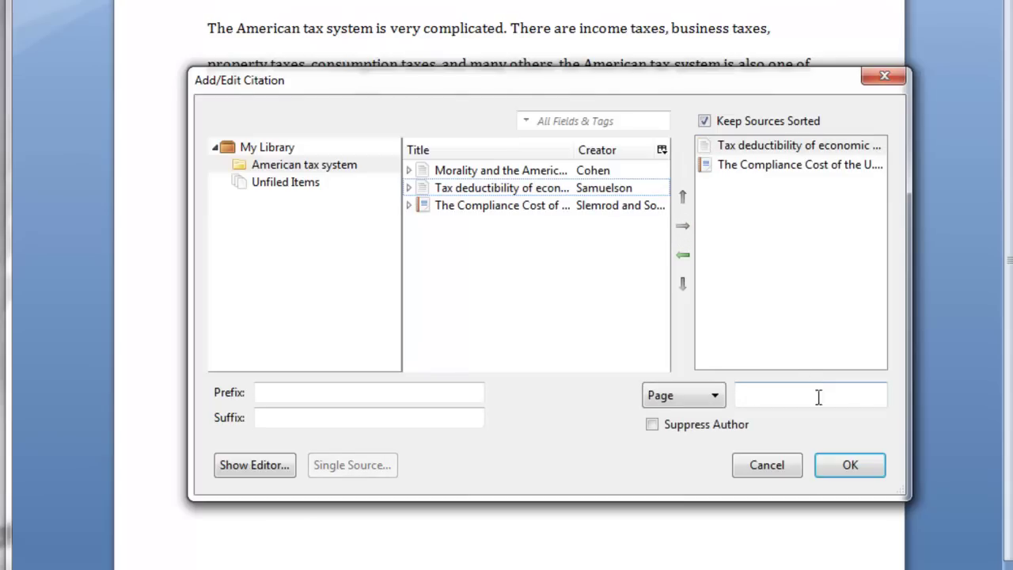
{"action": "left_click", "coordinate": [847, 467]}
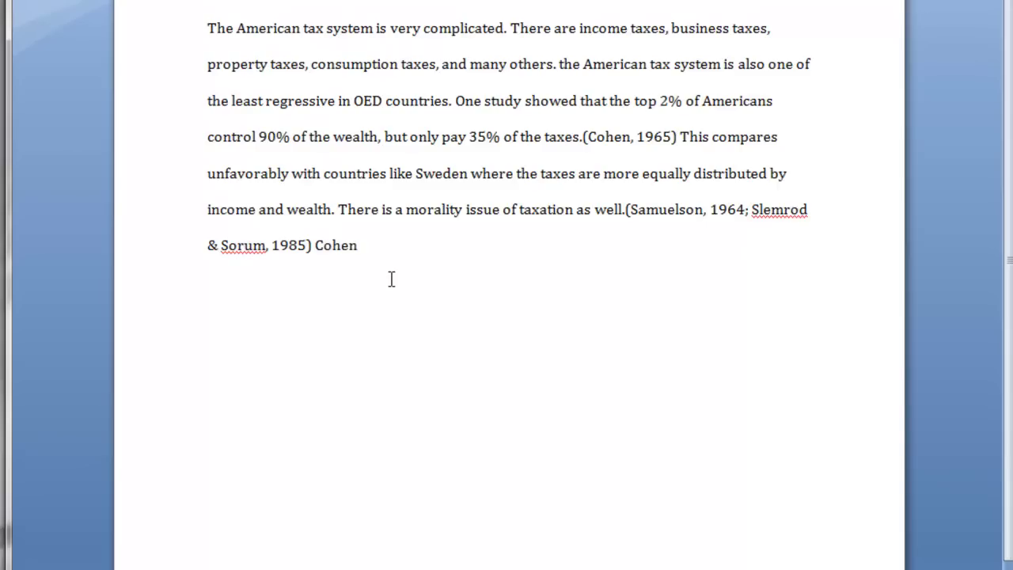
- Type "…also said that it is highly unlikely that the American system will become more fair.", fixing "american"
{"action": "type", "text": "lso said that it is highly"}
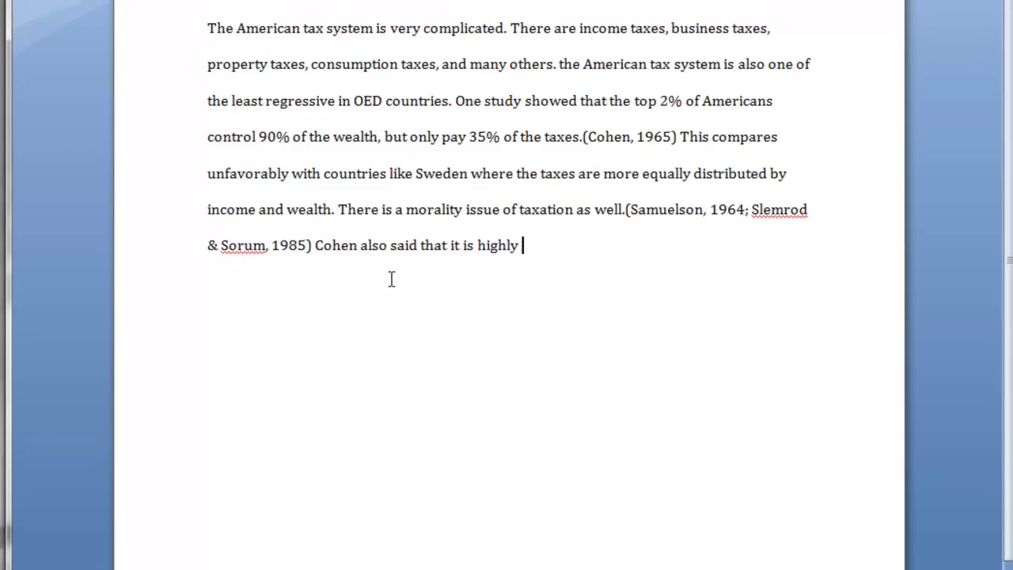
{"action": "type", "text": " unlikely thatt"}
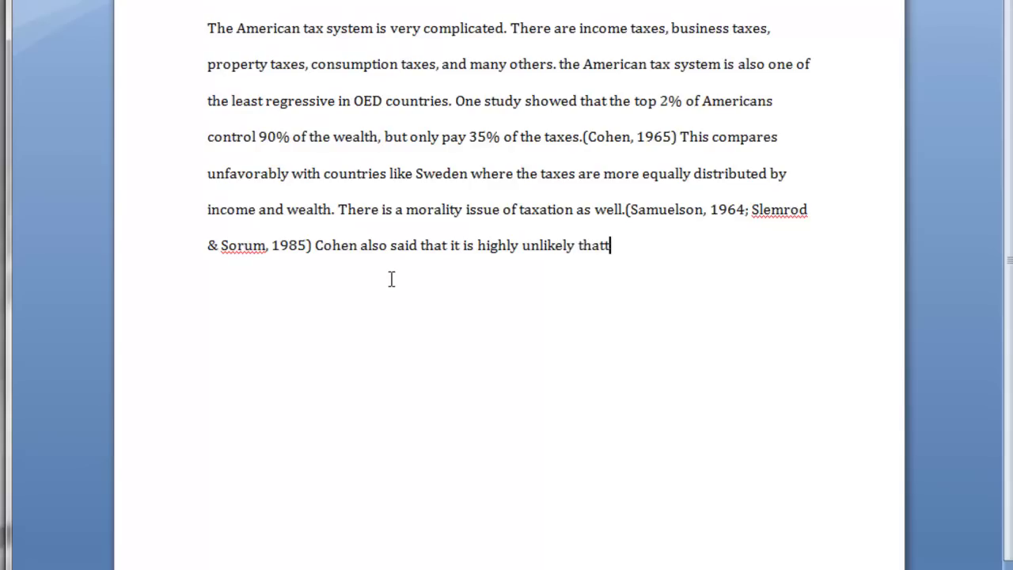
{"action": "key", "text": "BackSpace"}
{"action": "type", "text": "the american sys"}
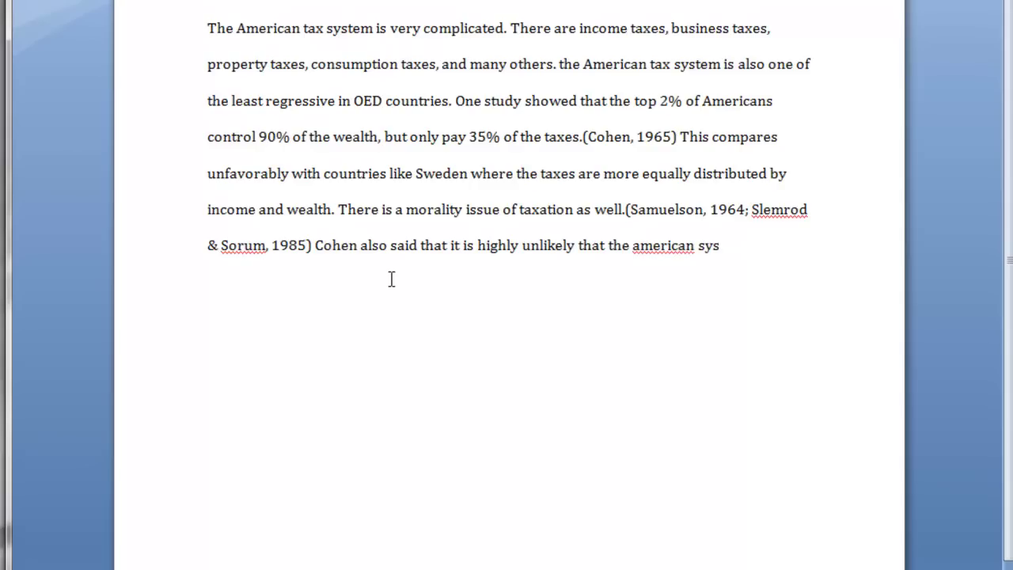
{"action": "type", "text": "tem will become"}
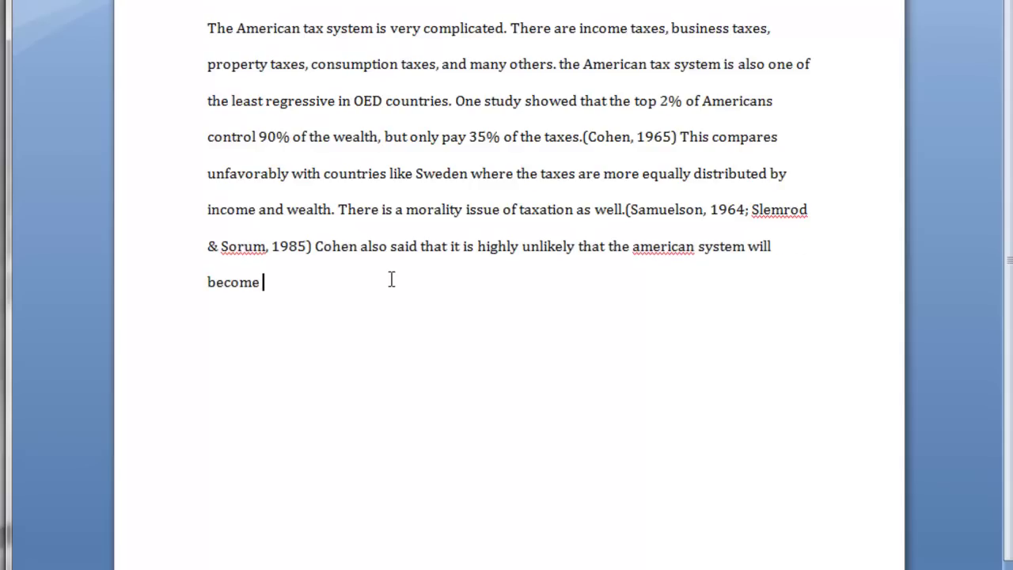
{"action": "type", "text": " more fair."}
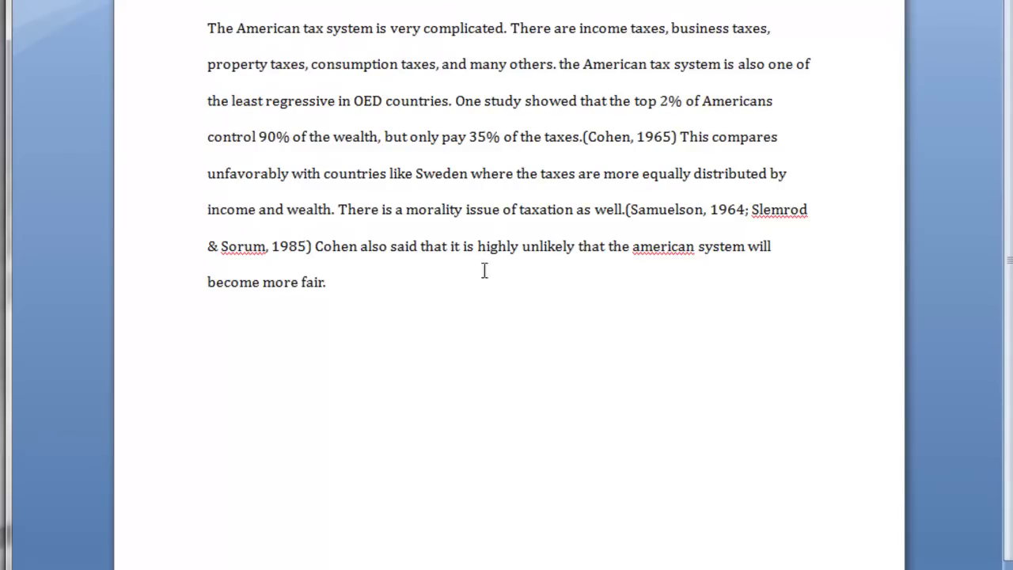
{"action": "right_click", "coordinate": [661, 251]}
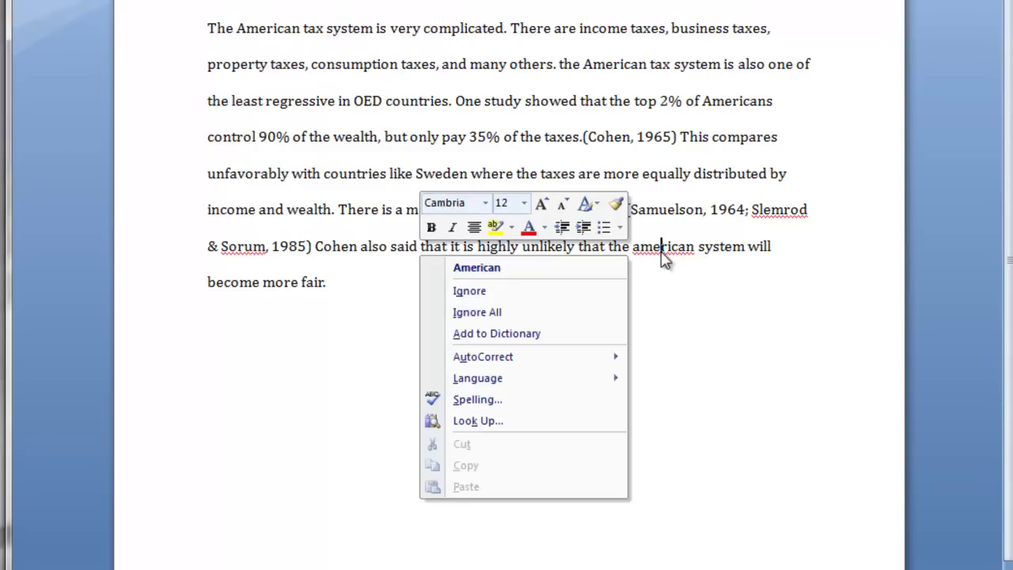
{"action": "left_click", "coordinate": [543, 270]}
{"action": "left_click", "coordinate": [332, 286]}
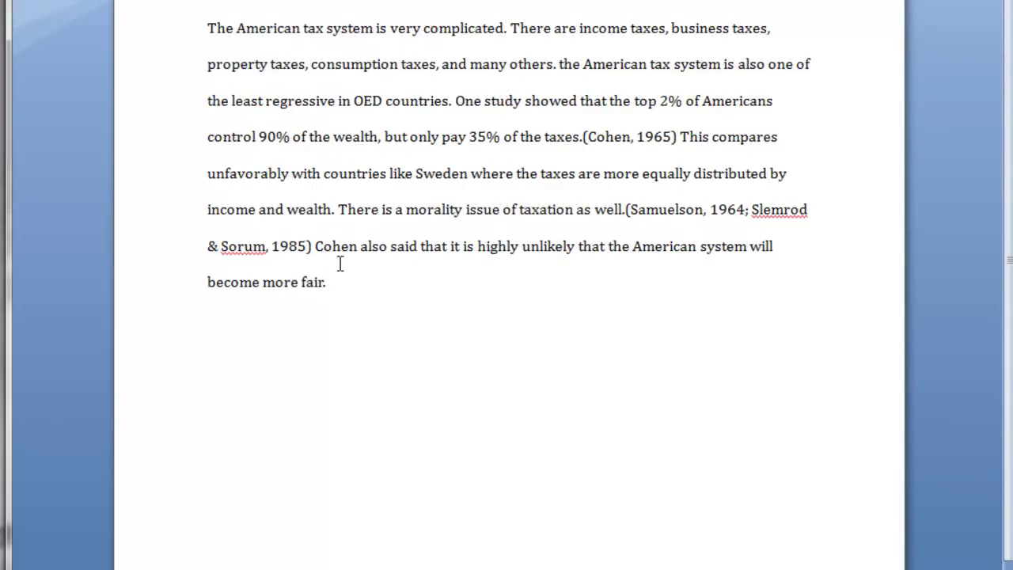
- Cite Cohen's morality article after "fair." with Suppress Author, showing only (1965)
{"action": "double_click", "coordinate": [338, 252]}
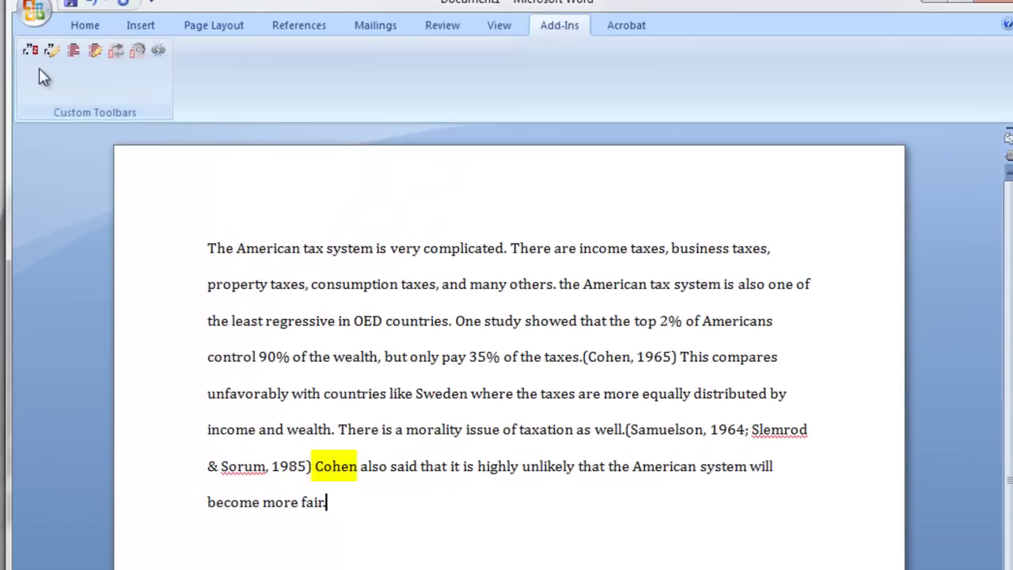
{"action": "left_click", "coordinate": [30, 50]}
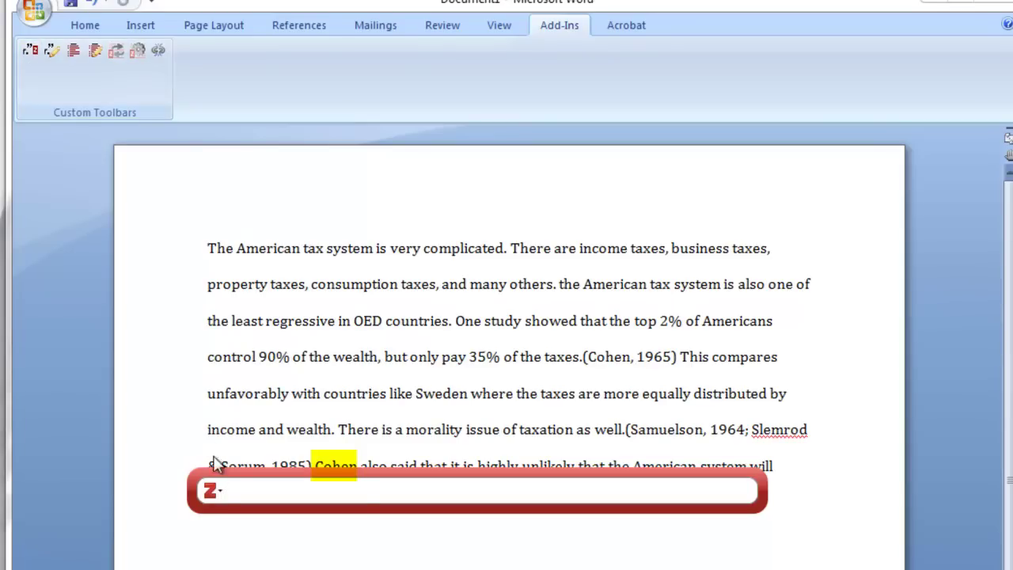
{"action": "left_click", "coordinate": [219, 488]}
{"action": "left_click", "coordinate": [261, 537]}
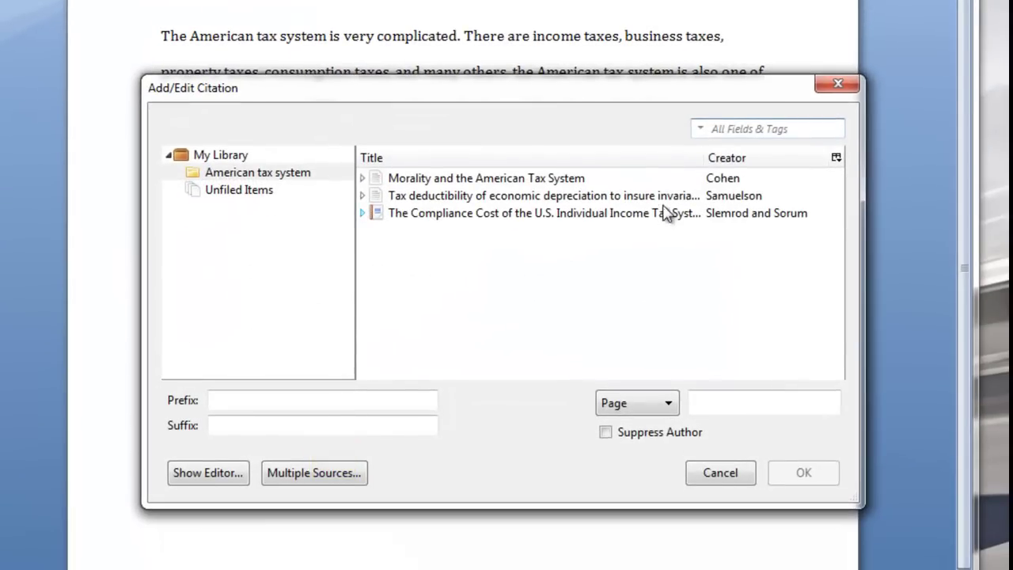
{"action": "left_click", "coordinate": [582, 179]}
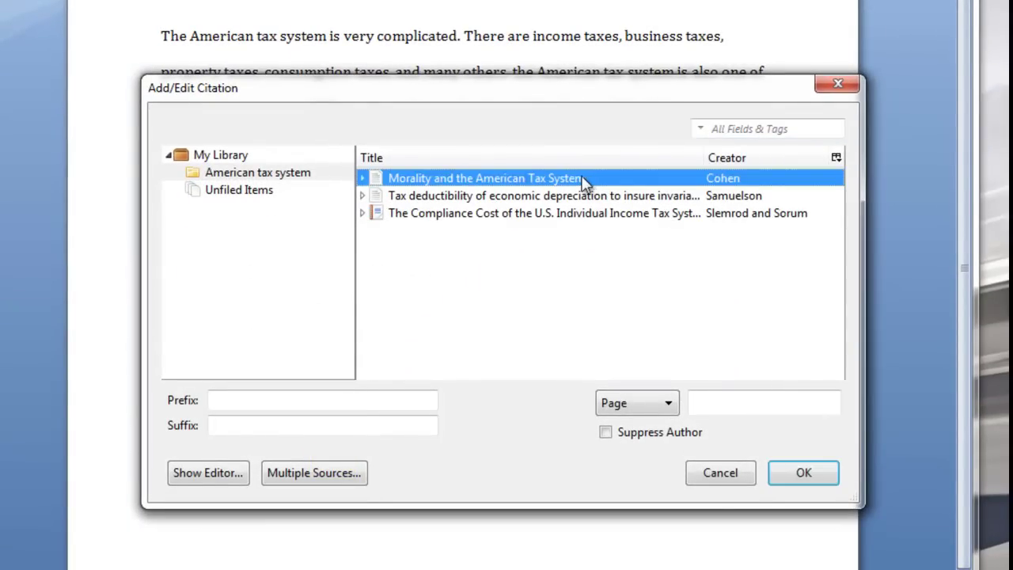
{"action": "left_click", "coordinate": [606, 433]}
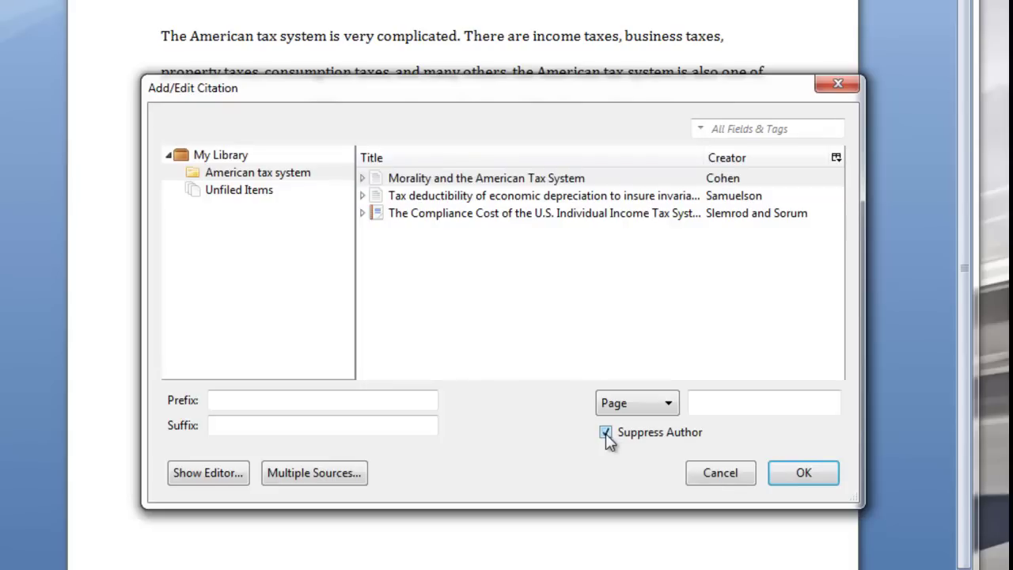
{"action": "left_click", "coordinate": [803, 475]}
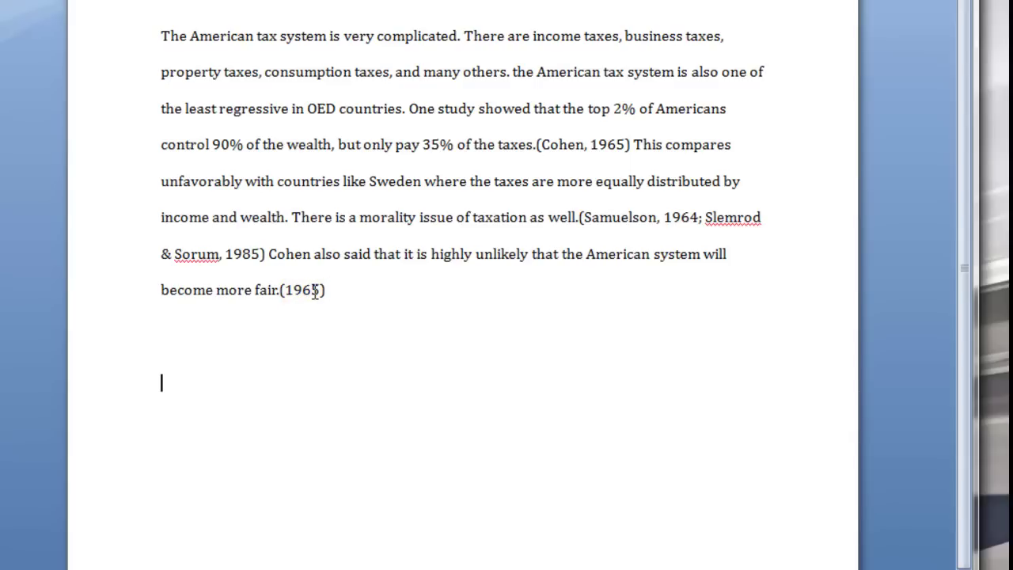
- Type the heading "References" below the paragraph
{"action": "type", "text": "References"}
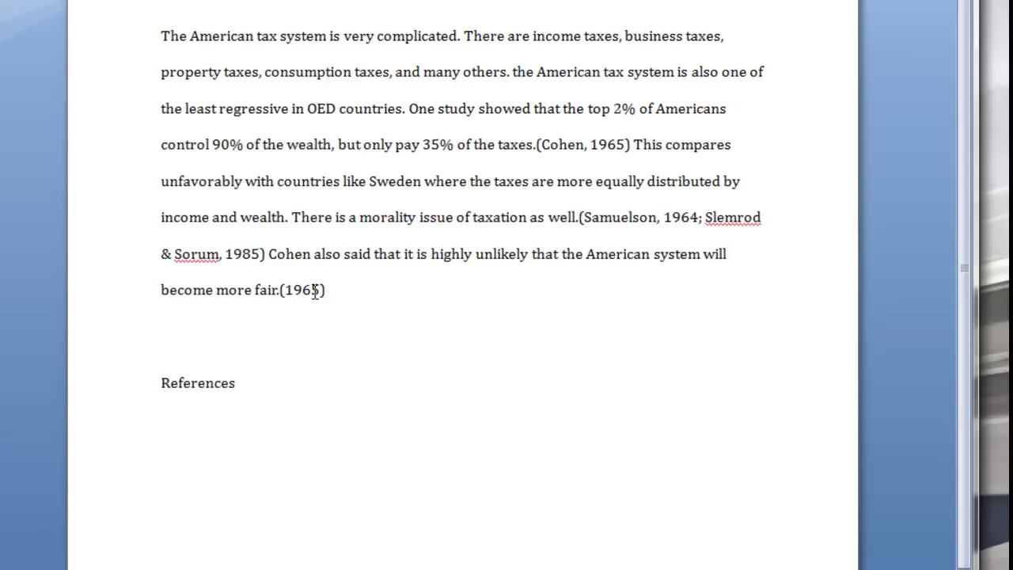